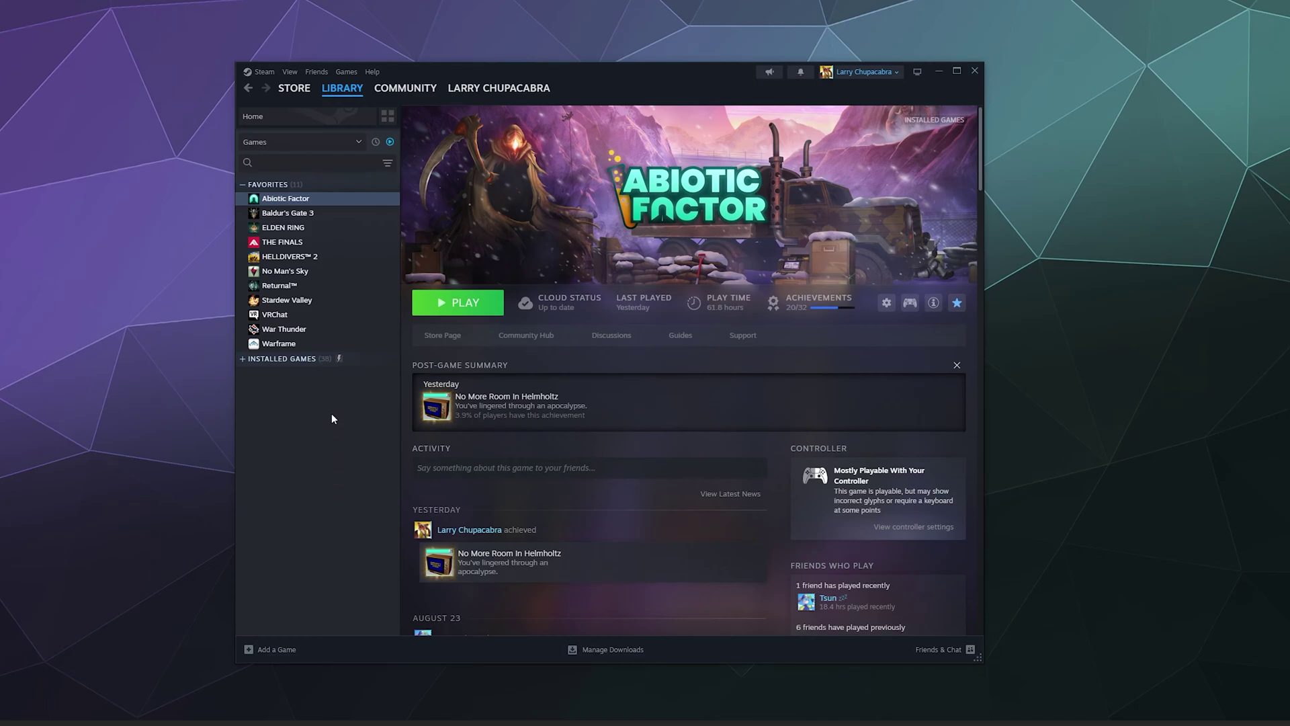
Verify the integrity of Abiotic Factor's installed game files, and close the game's properties
right_click(289, 199)
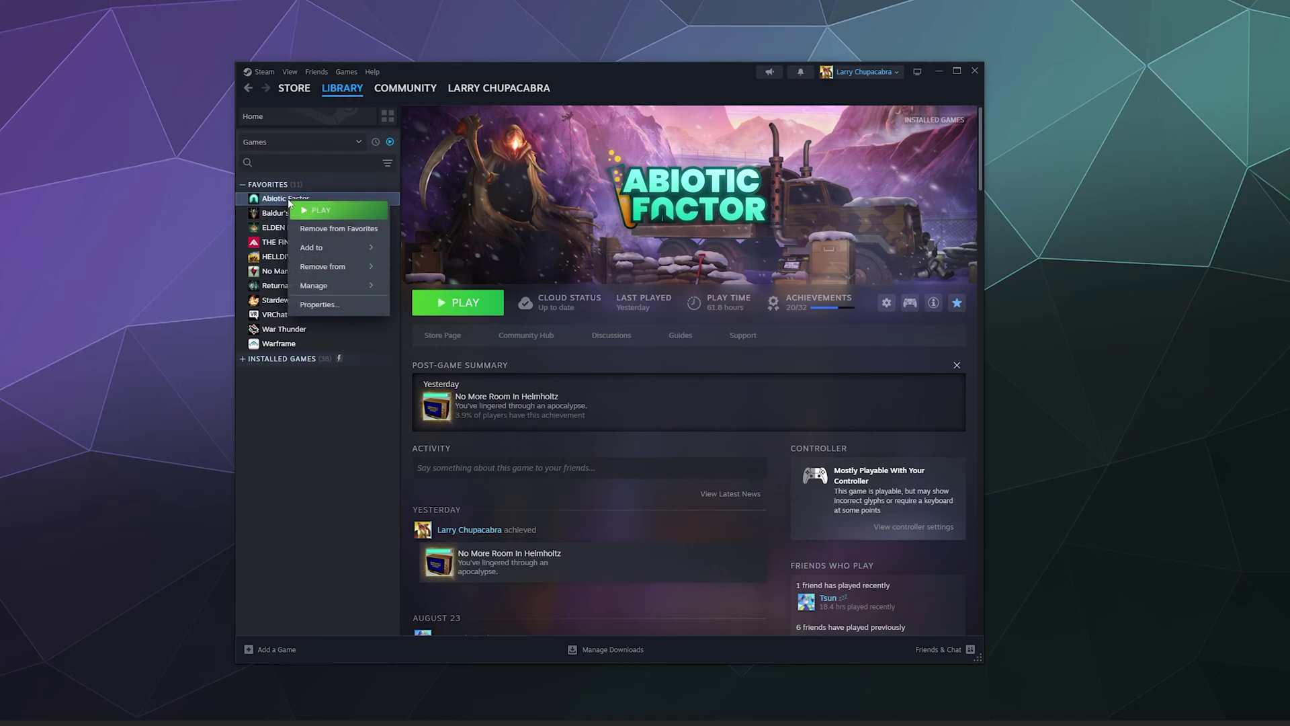
click(320, 305)
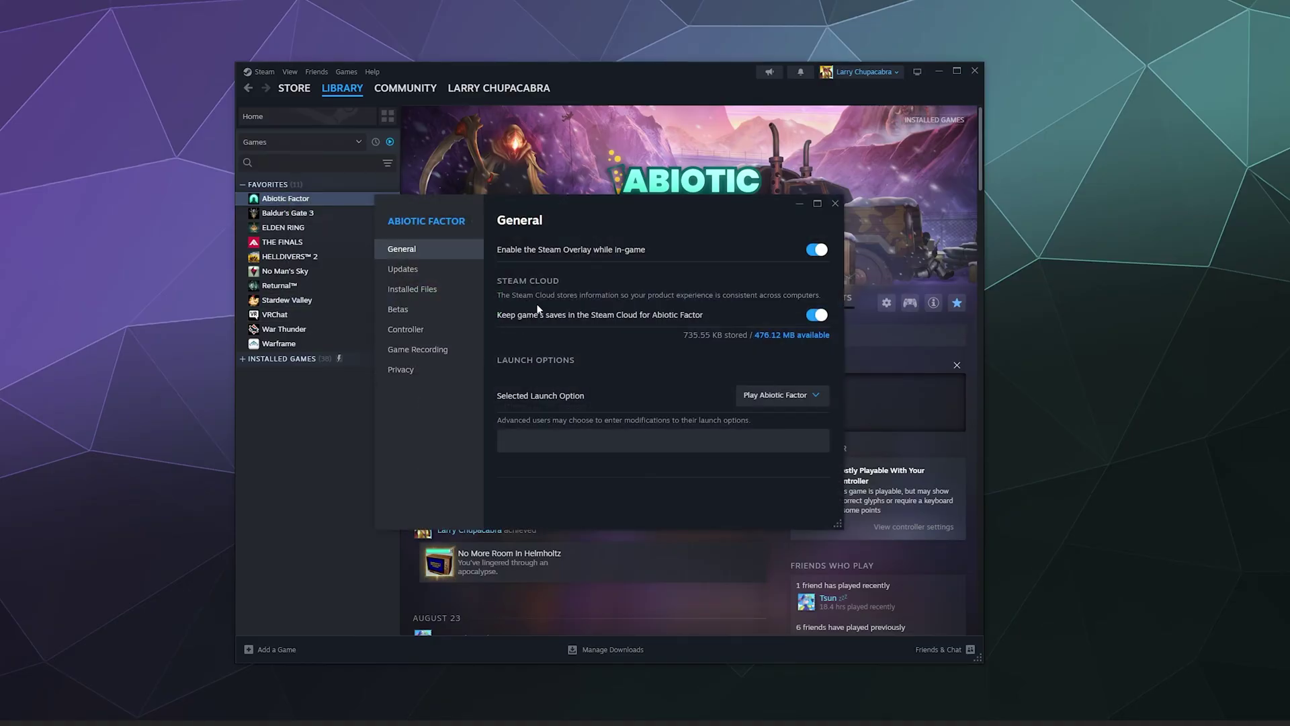
drag(563, 211, 644, 226)
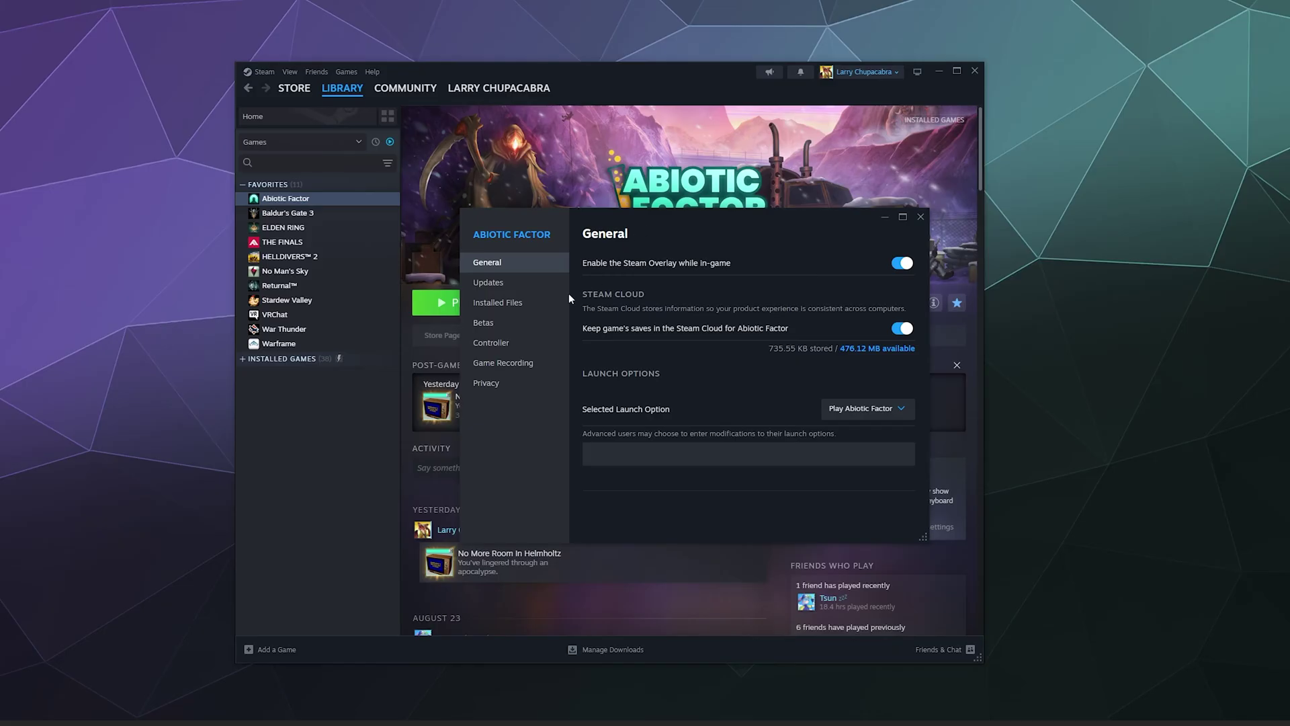
click(522, 307)
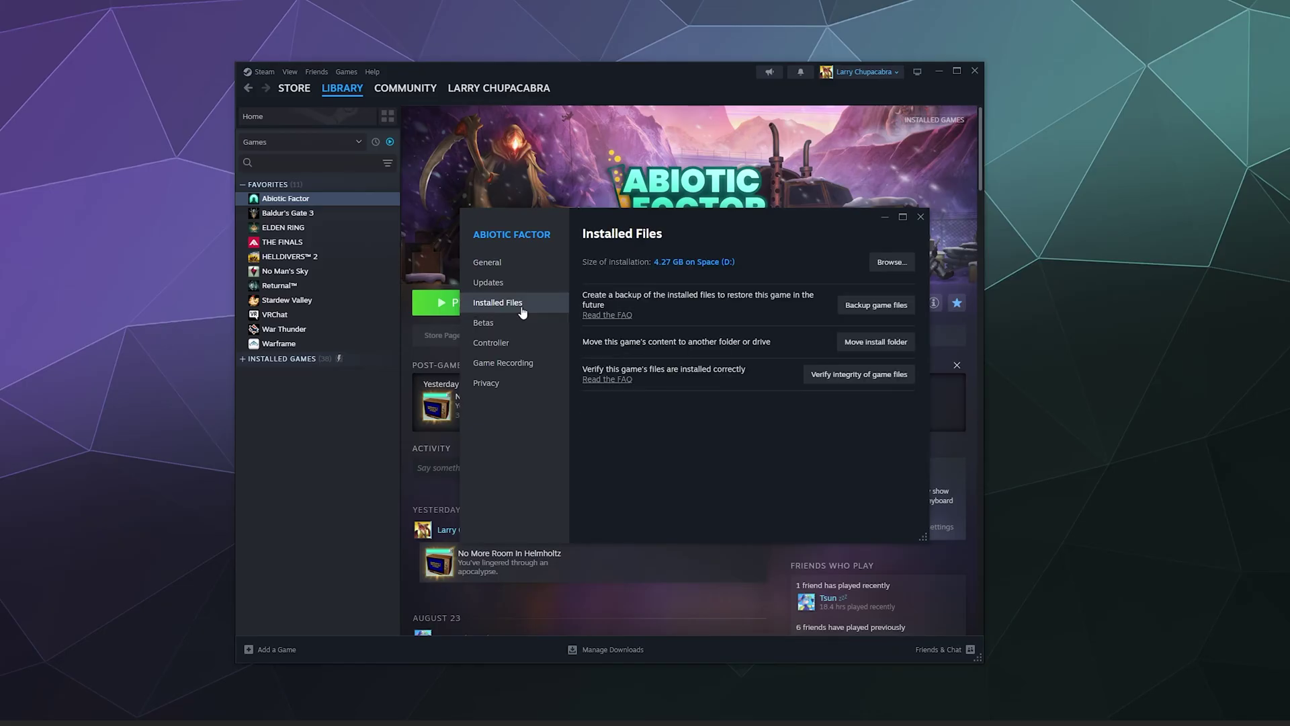
click(883, 381)
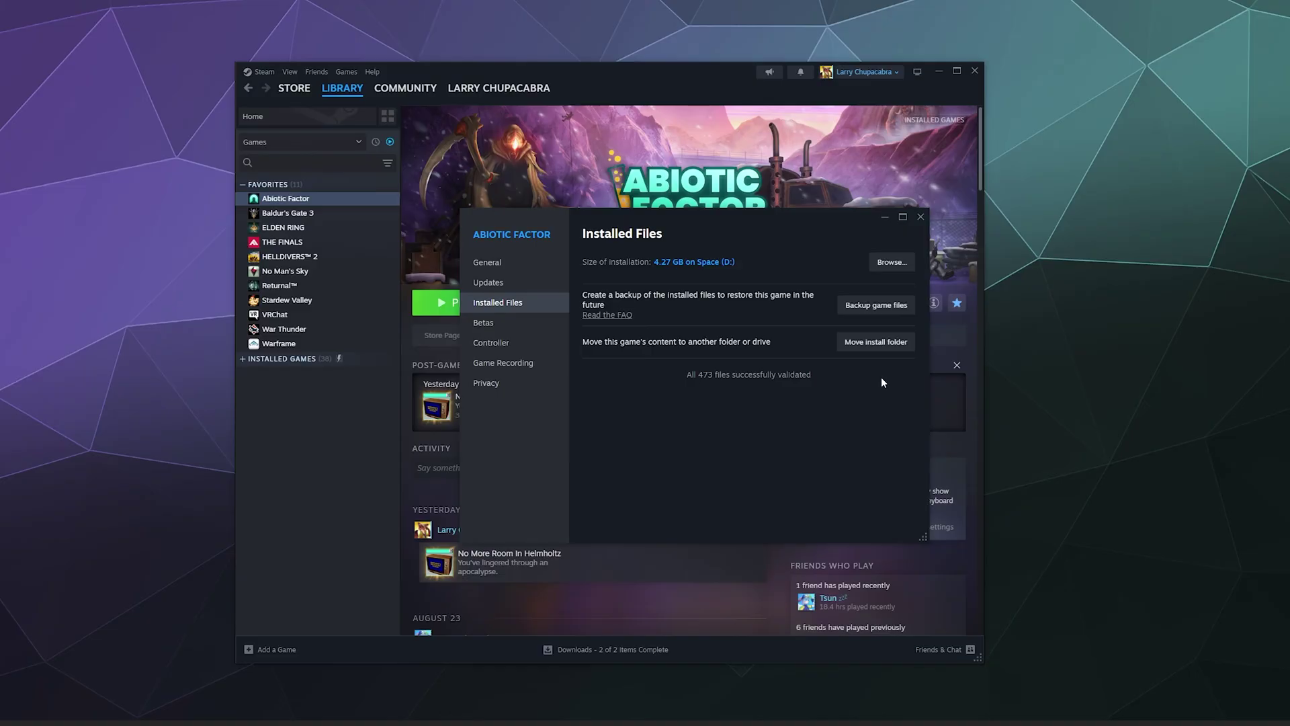
click(267, 548)
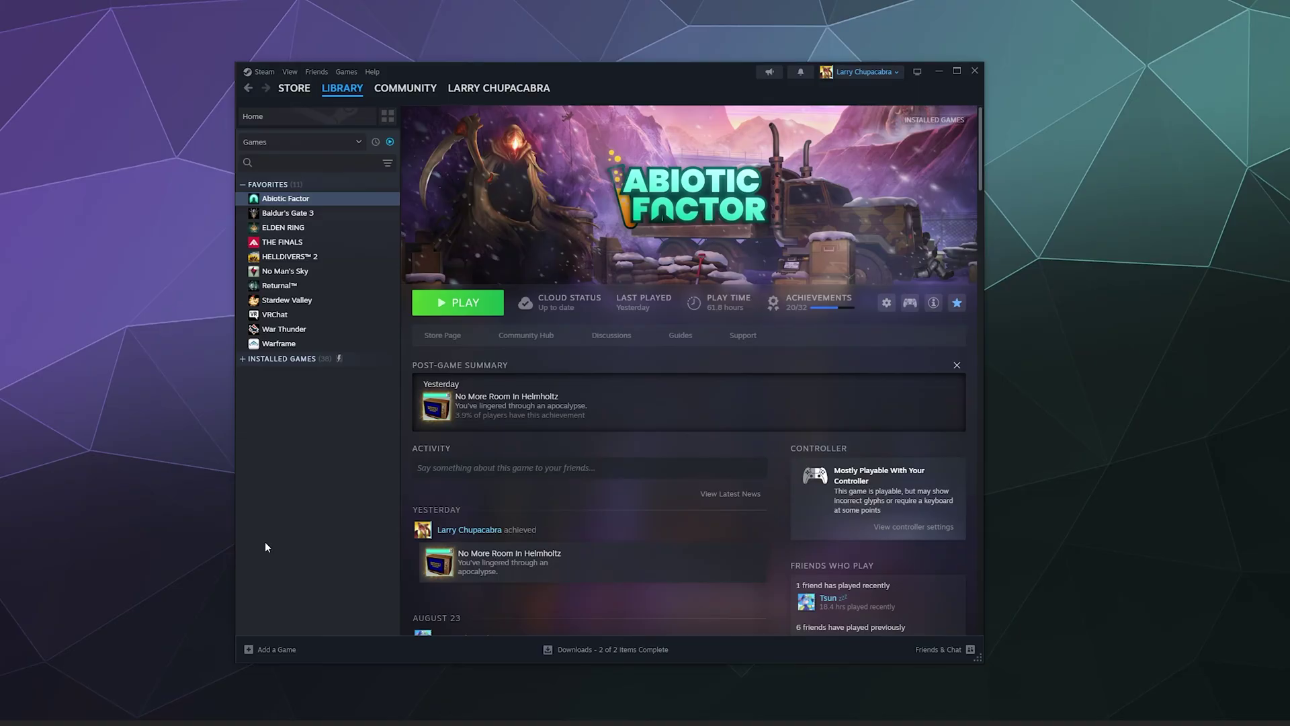
Set Abiotic Factor's launch options to -windowed in its properties, and close them
right_click(323, 199)
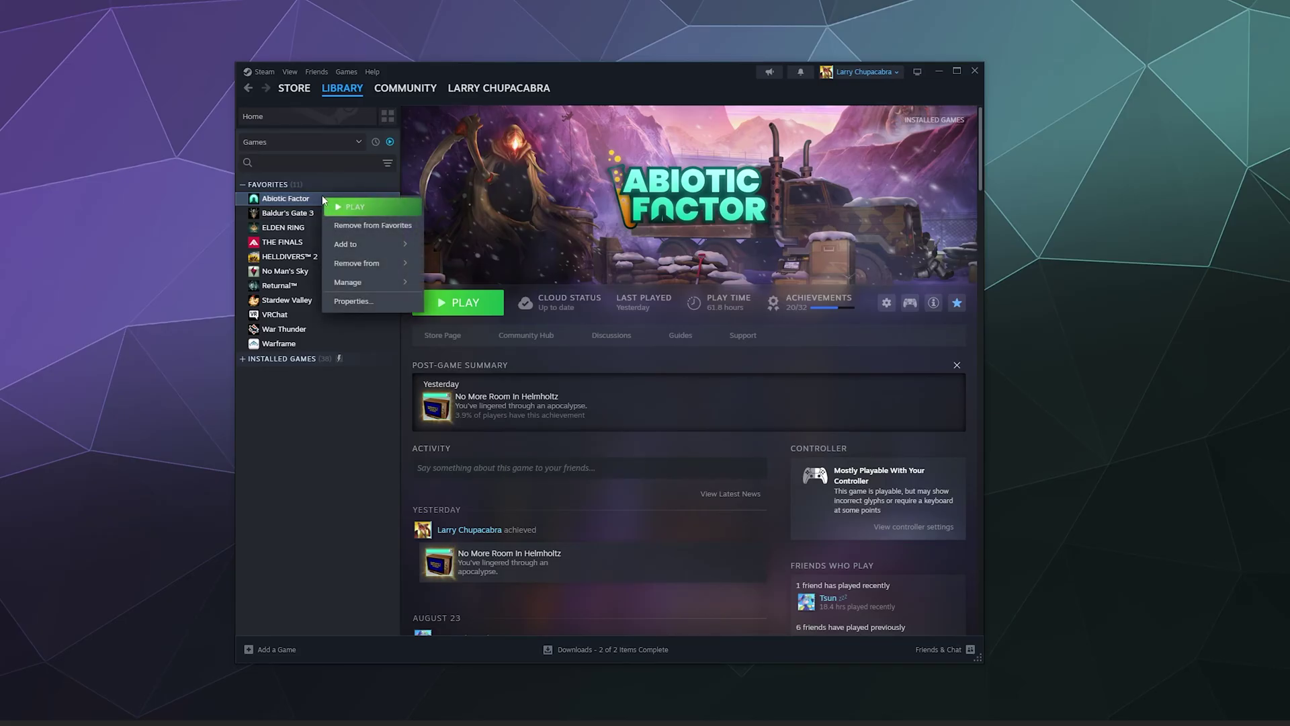
click(366, 301)
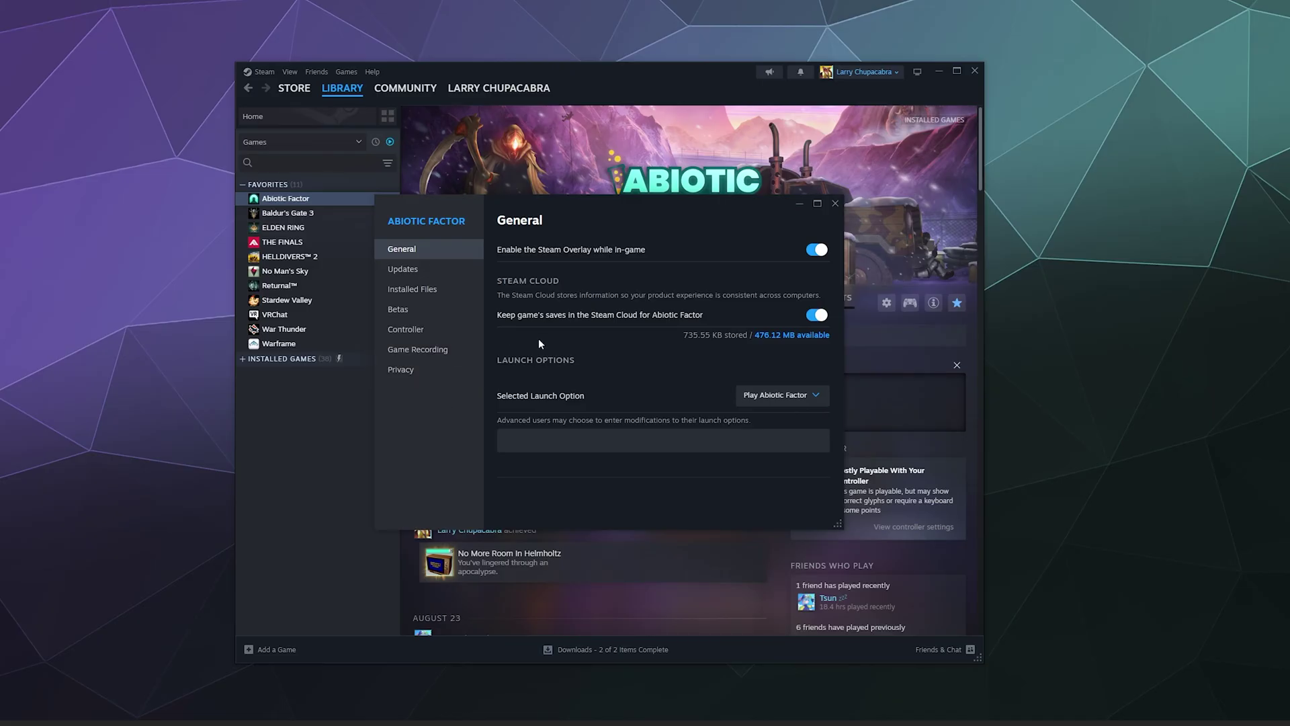
click(539, 435)
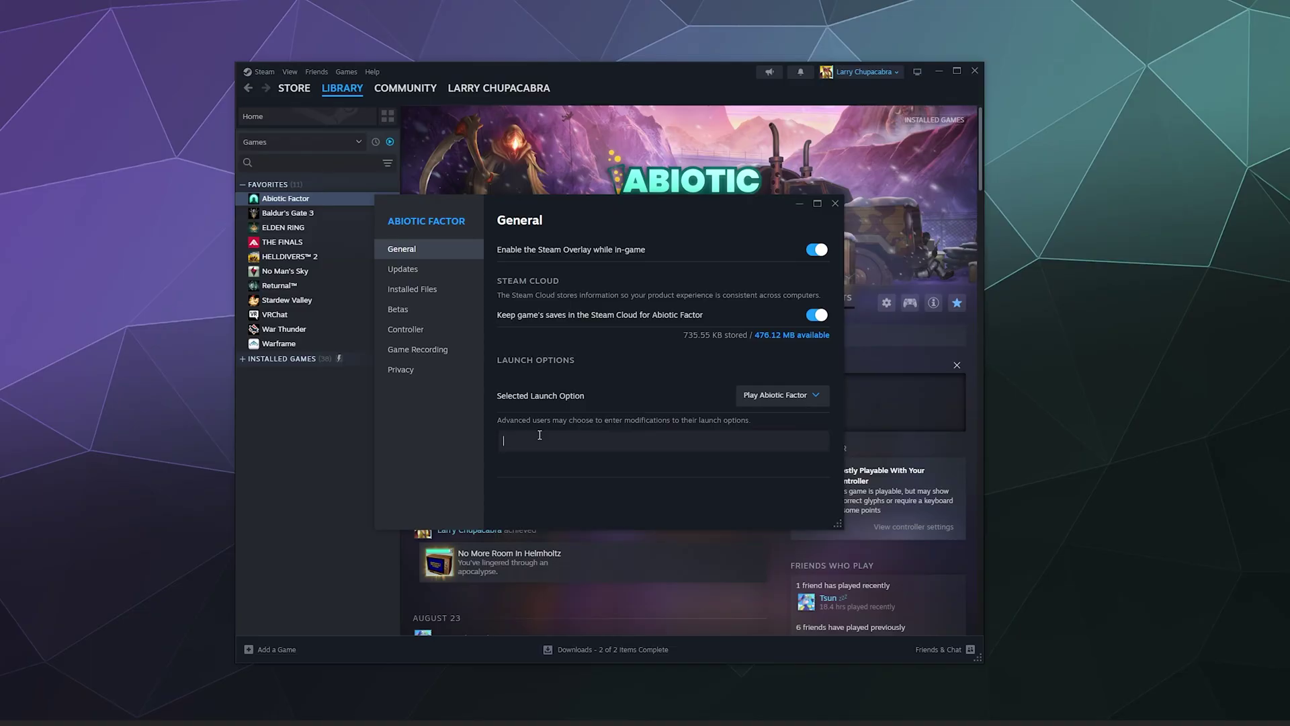
text(-windowed)
double_click(508, 441)
text(windowed)
click(613, 479)
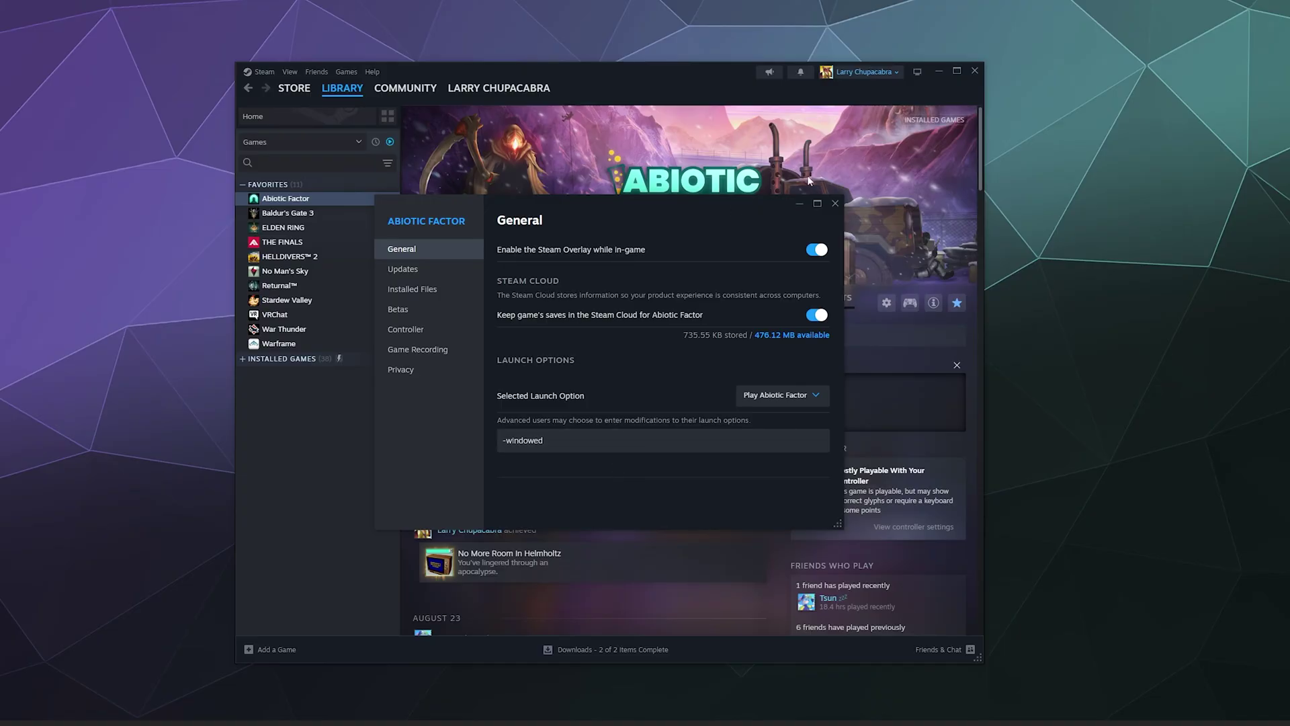
click(834, 204)
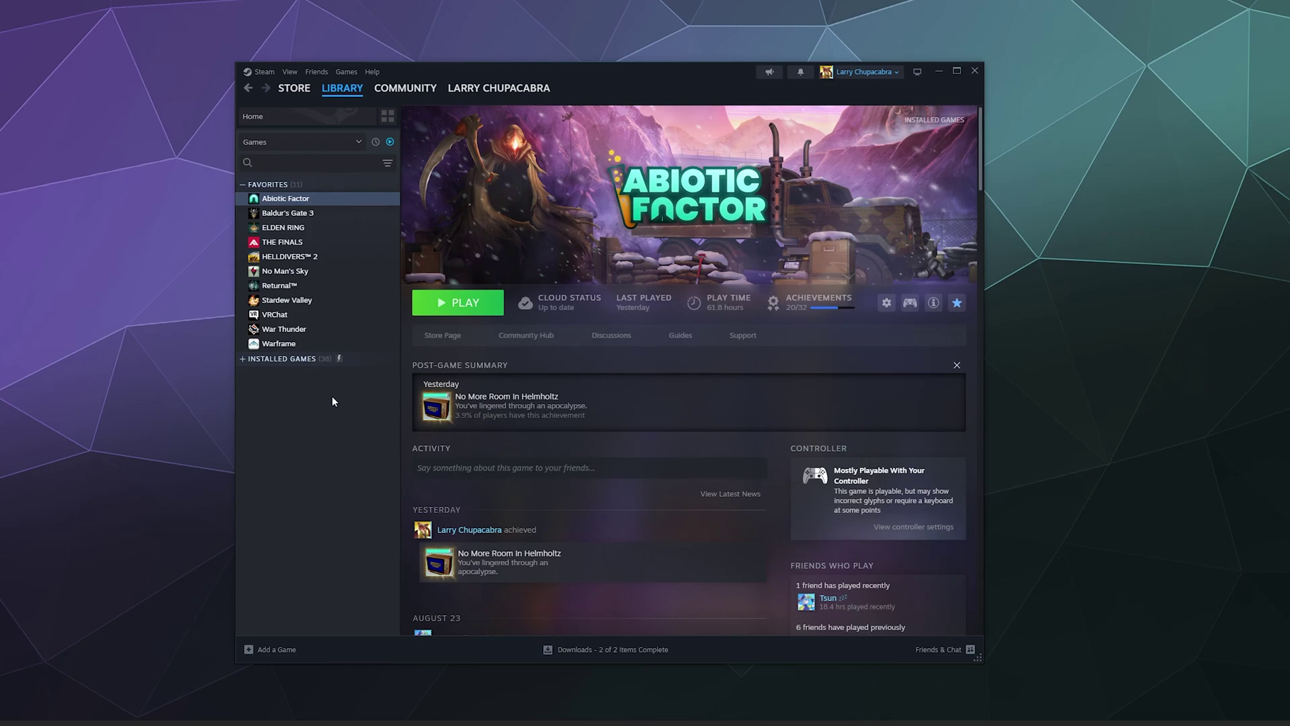
Repair the Steam library folder on Local Drive (C:) from the storage settings, and close the settings
click(262, 71)
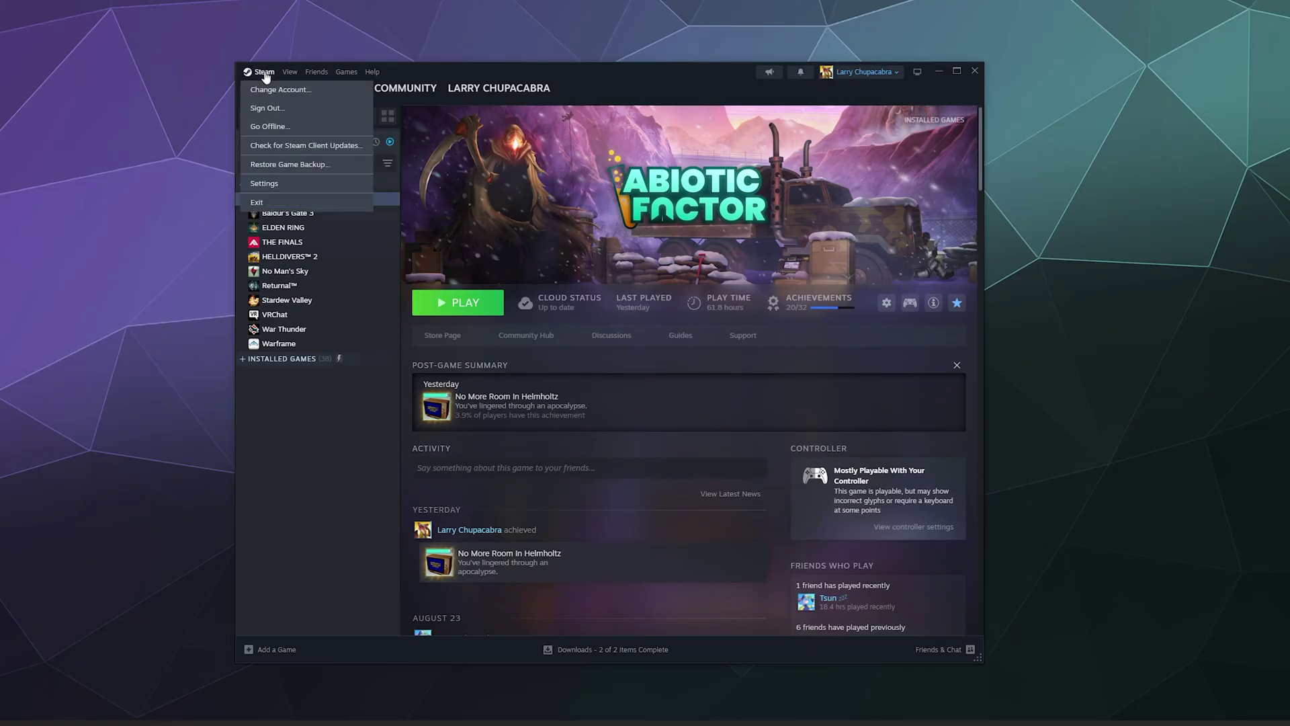
click(314, 183)
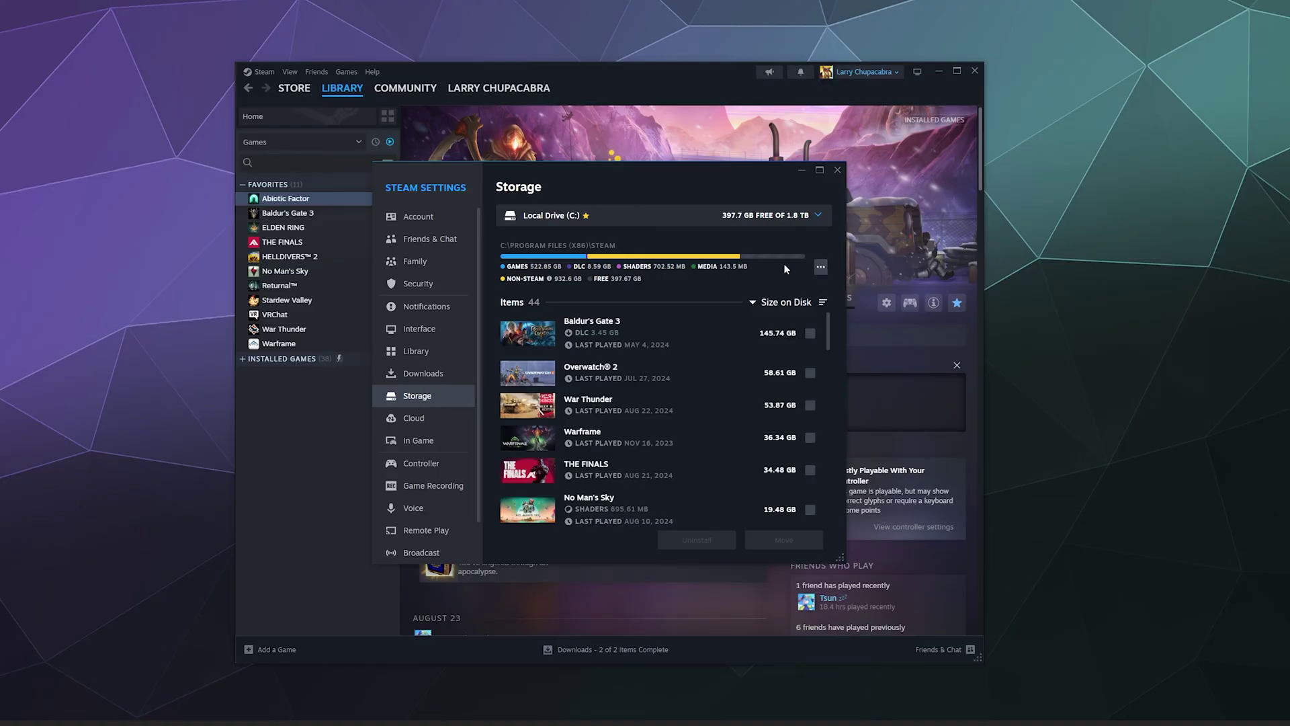
click(617, 216)
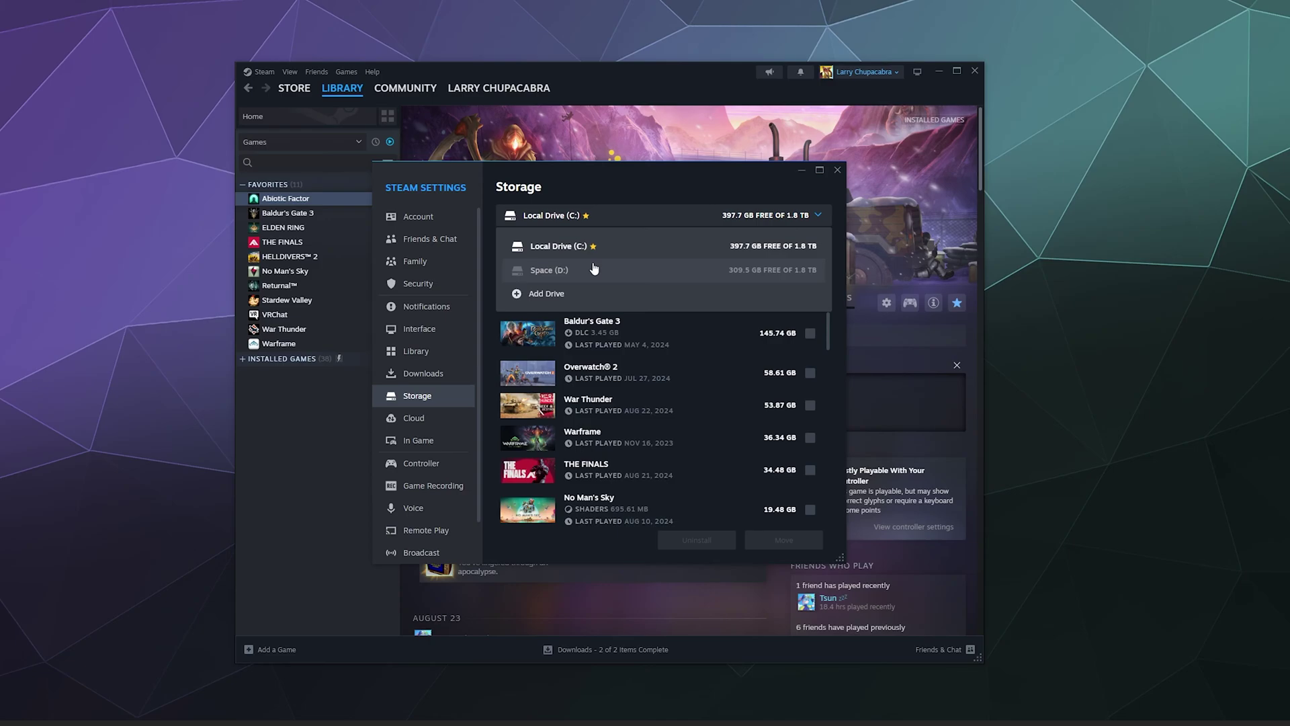
click(608, 248)
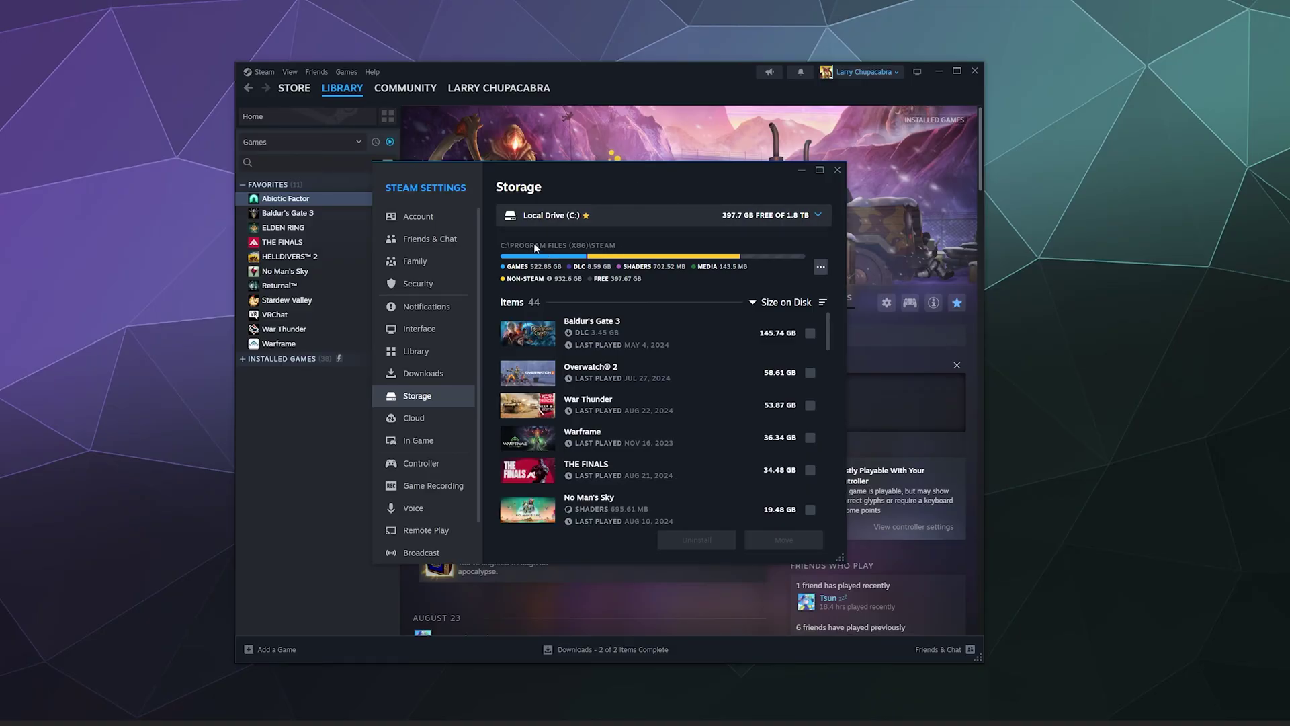
click(625, 215)
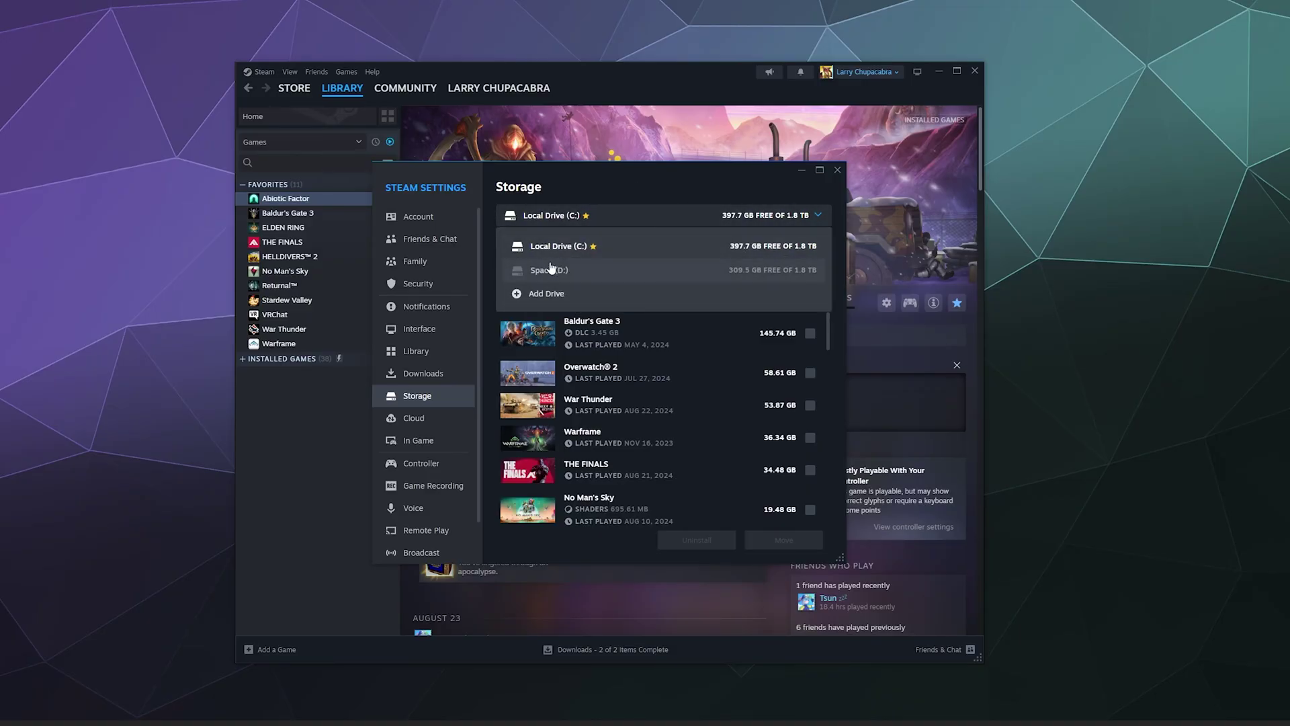
click(608, 248)
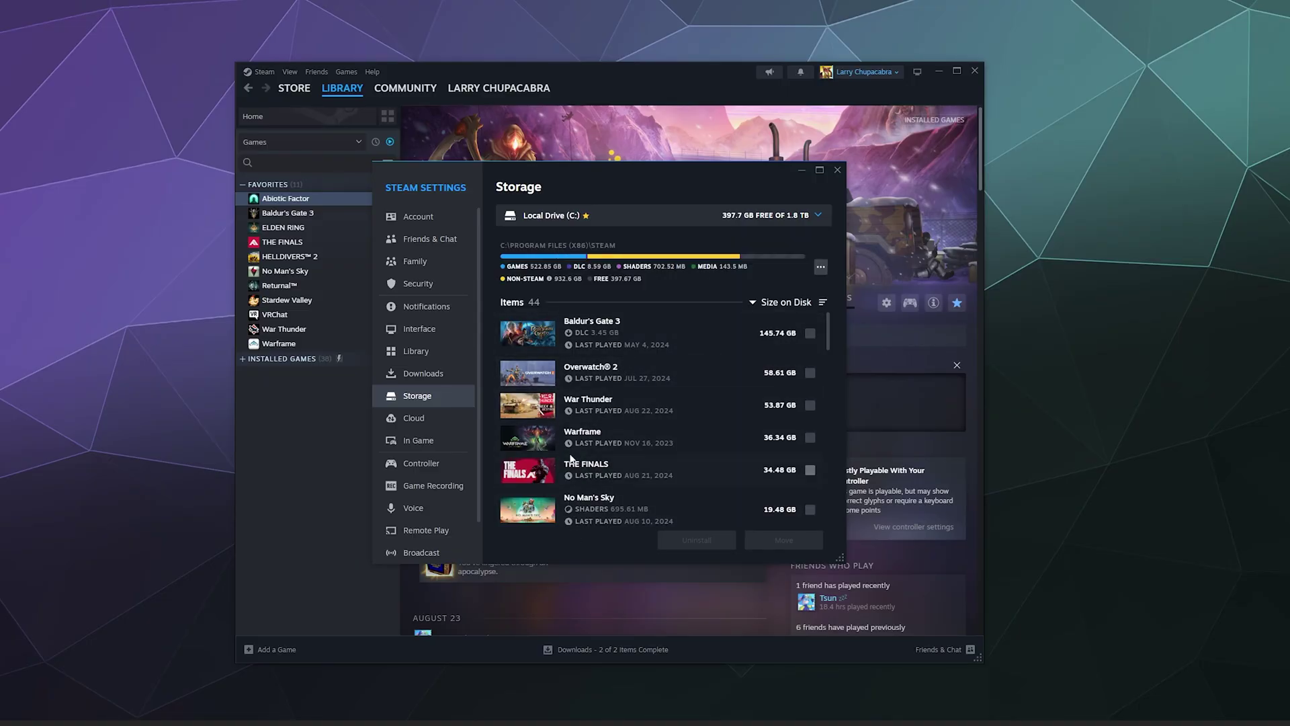
click(575, 218)
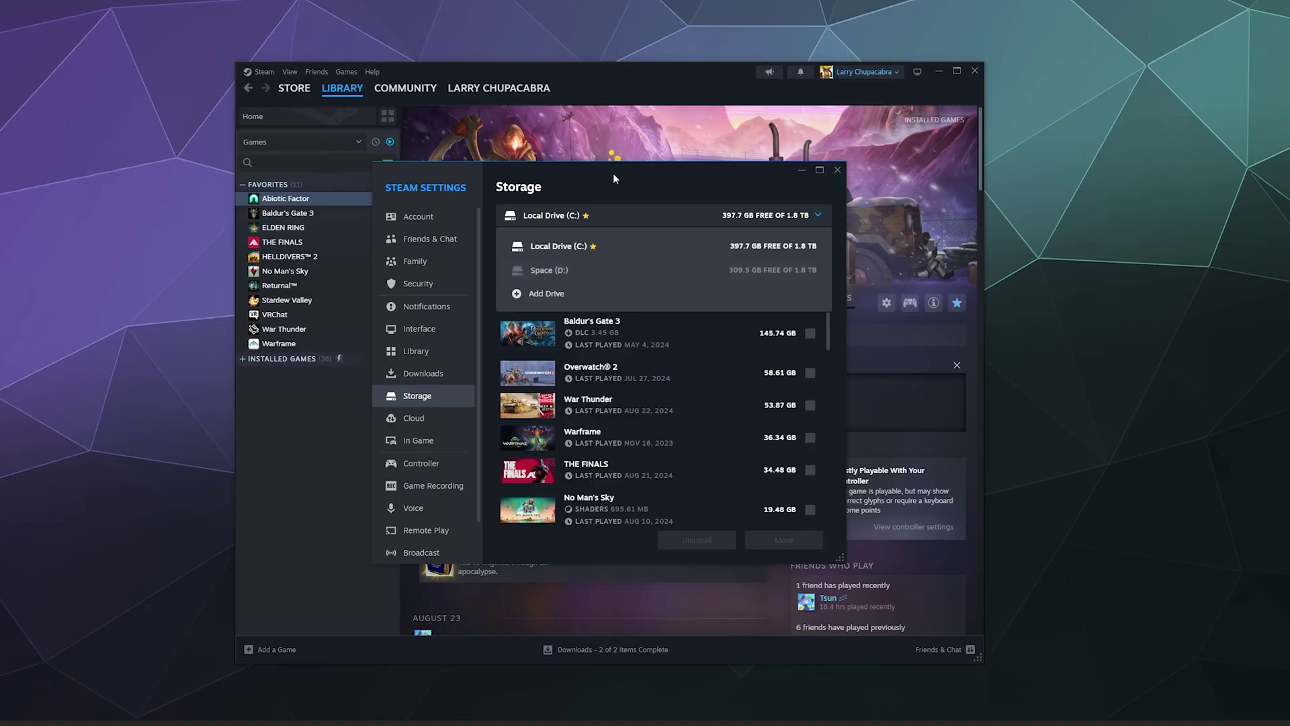
click(825, 215)
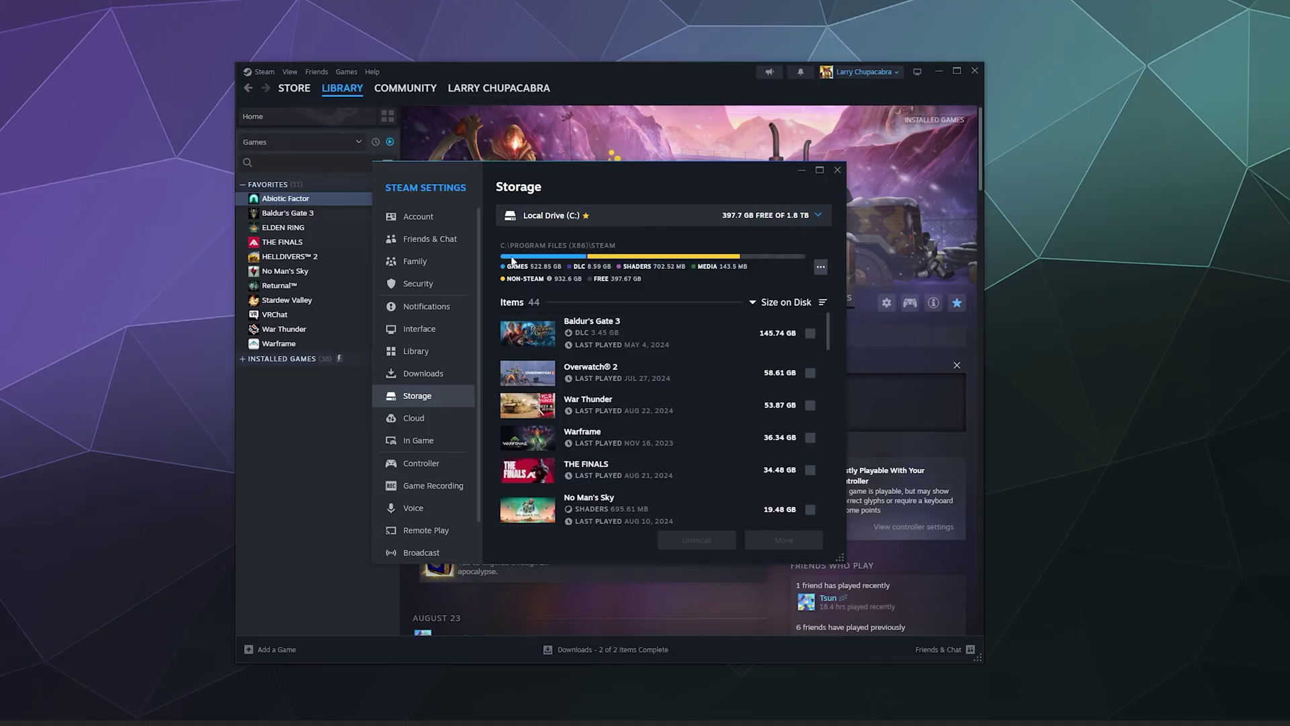
click(821, 268)
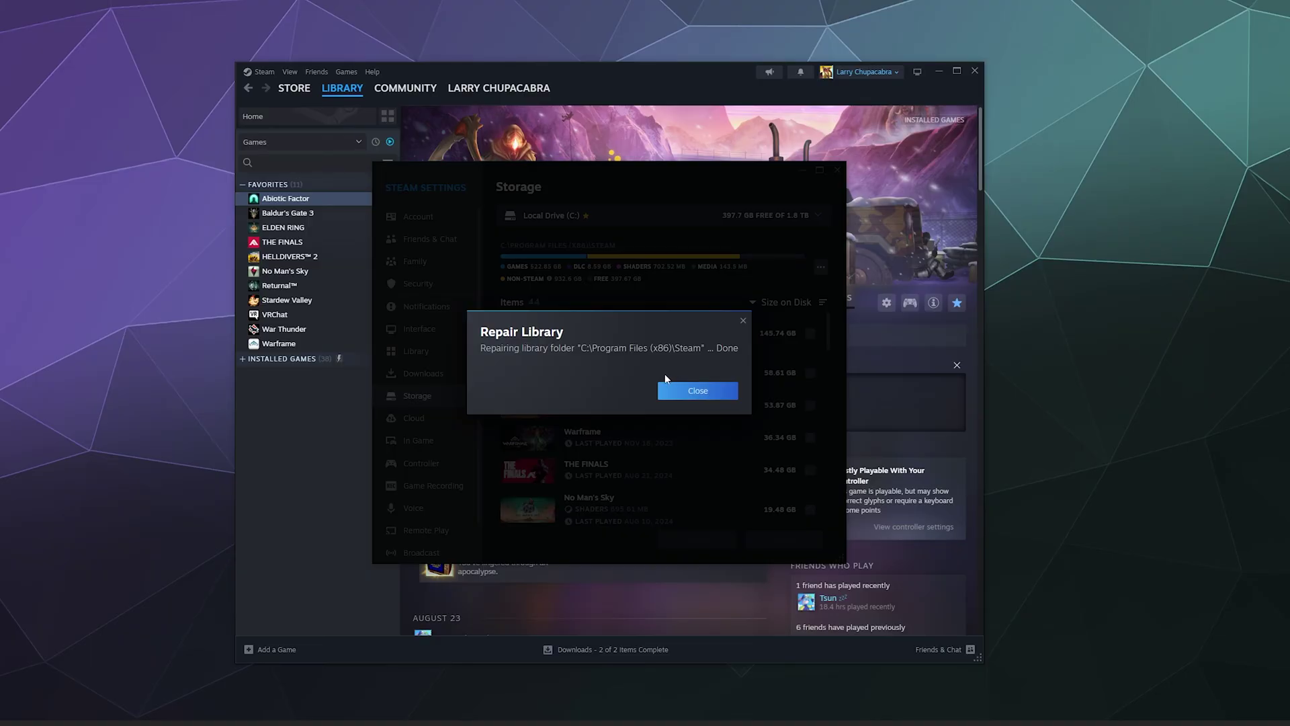
click(692, 390)
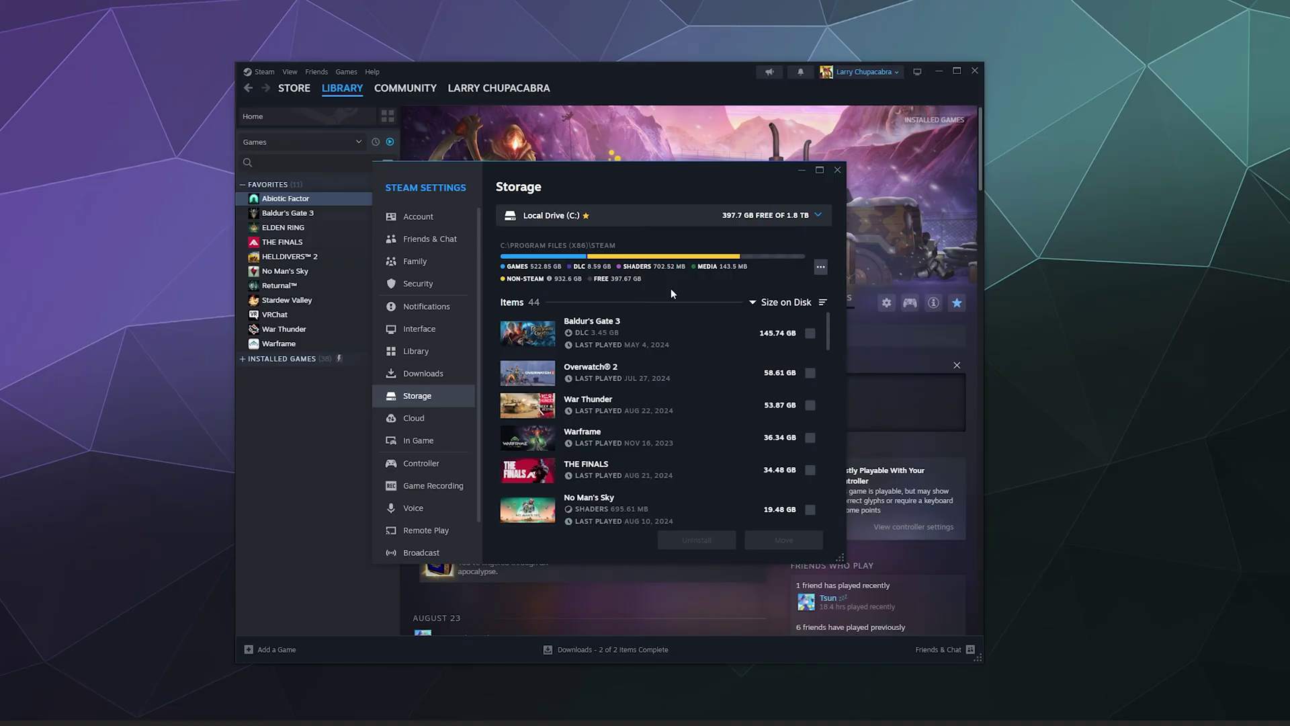
click(838, 169)
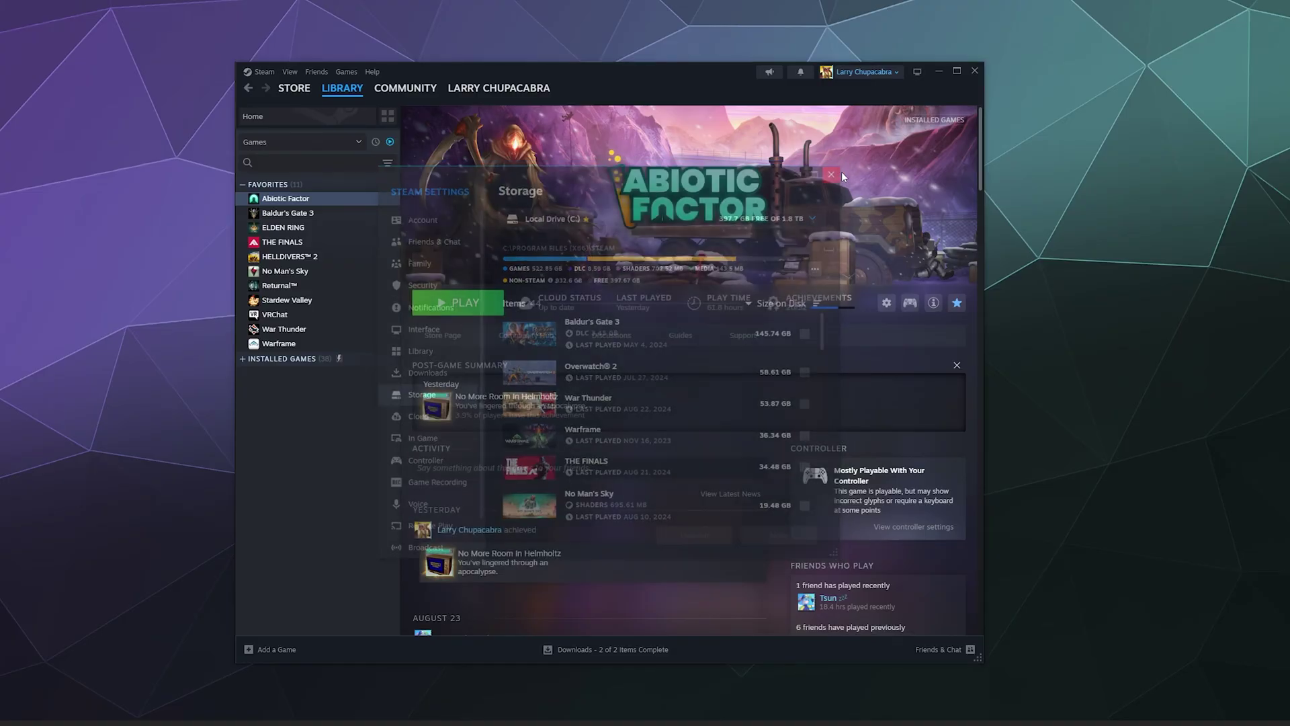
Clear the Steam download cache in the download settings and confirm the client restart
click(265, 71)
click(269, 184)
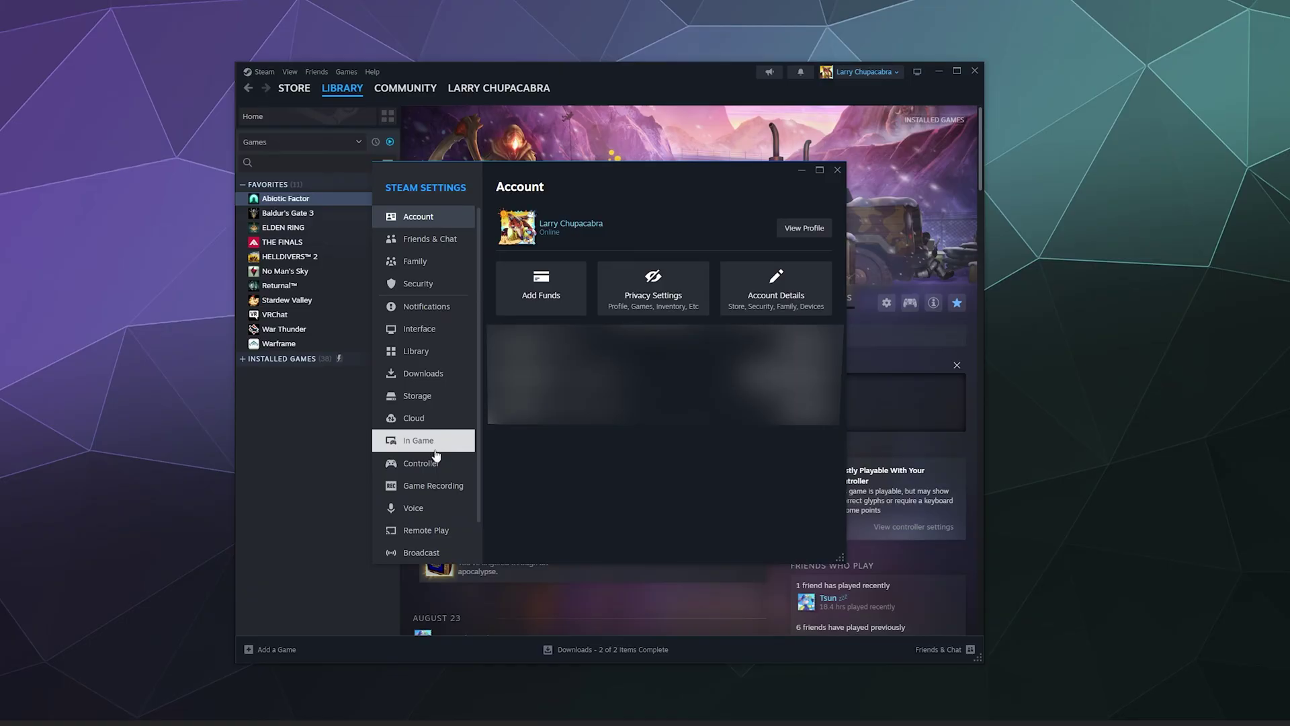
click(436, 399)
click(435, 381)
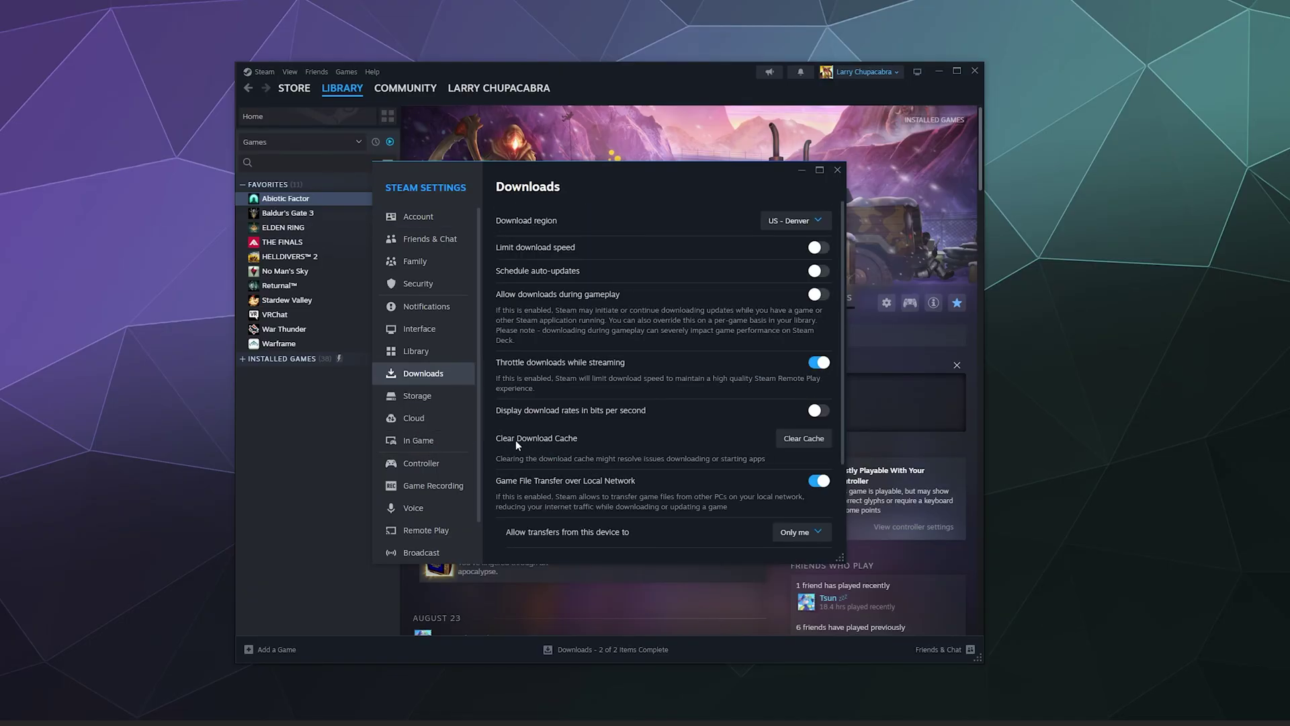
click(797, 438)
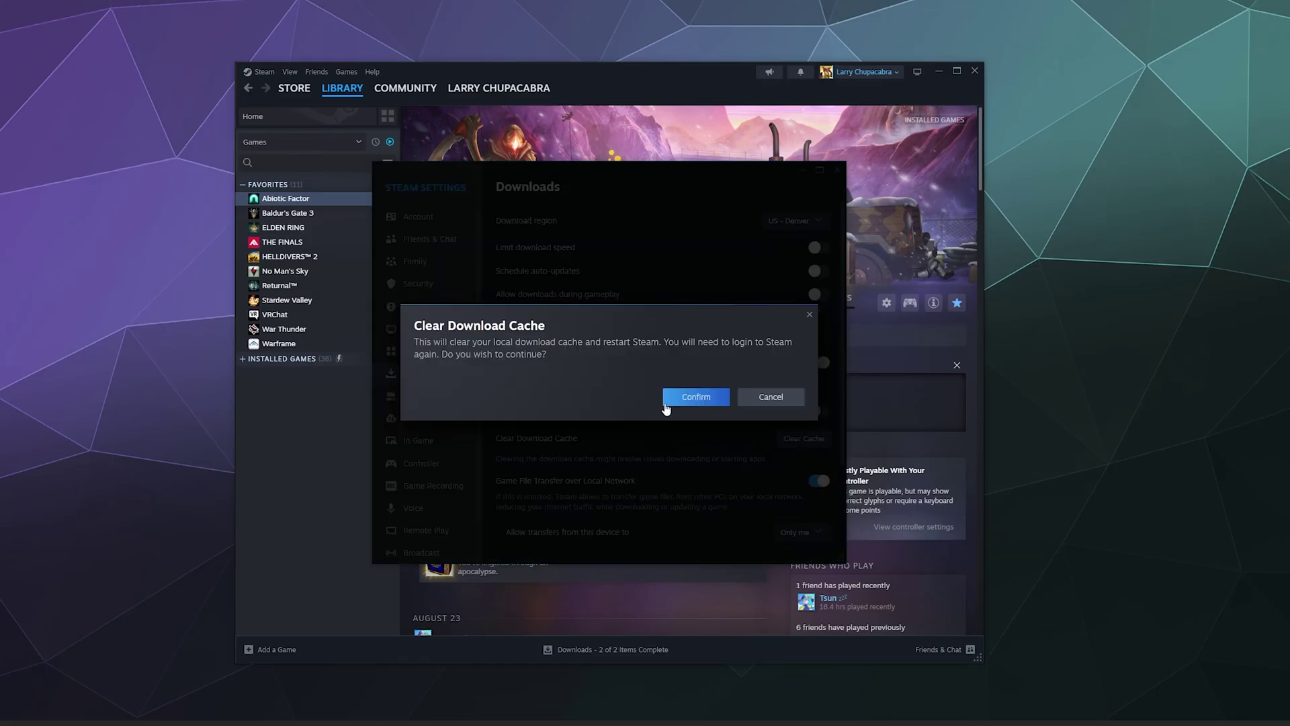
click(771, 398)
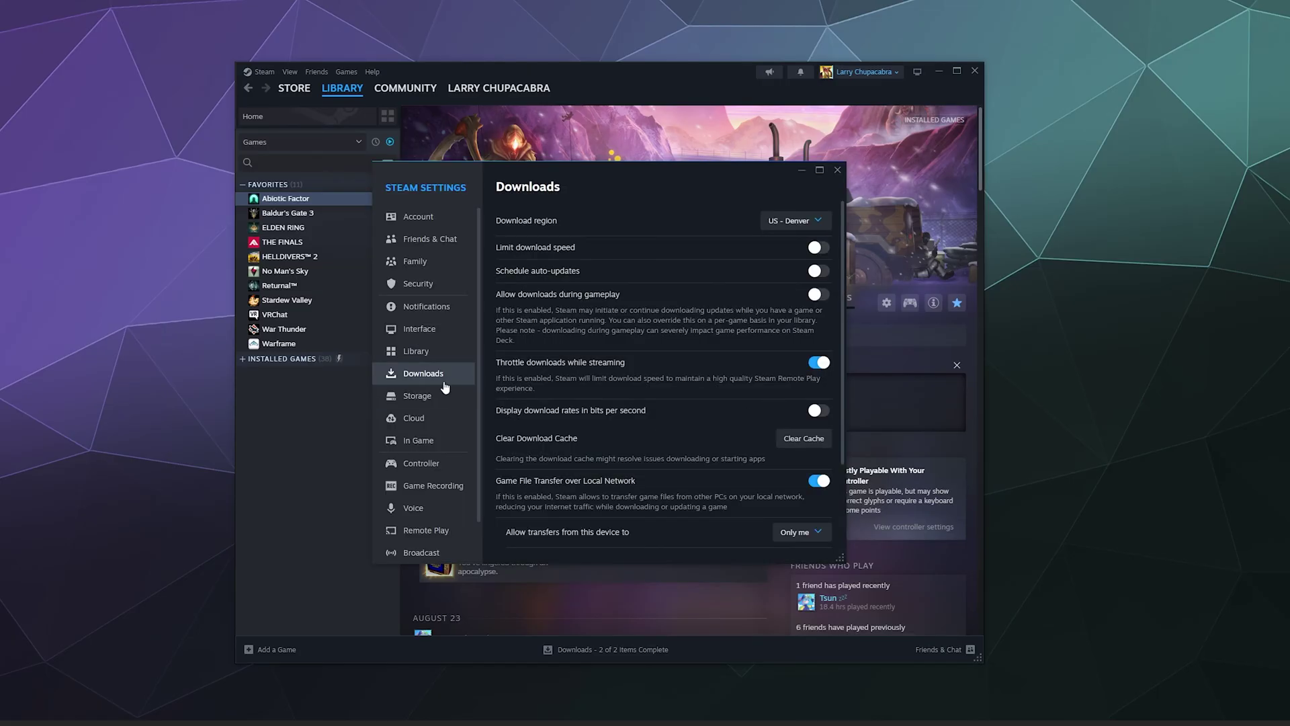
scroll(625, 299, down, 2)
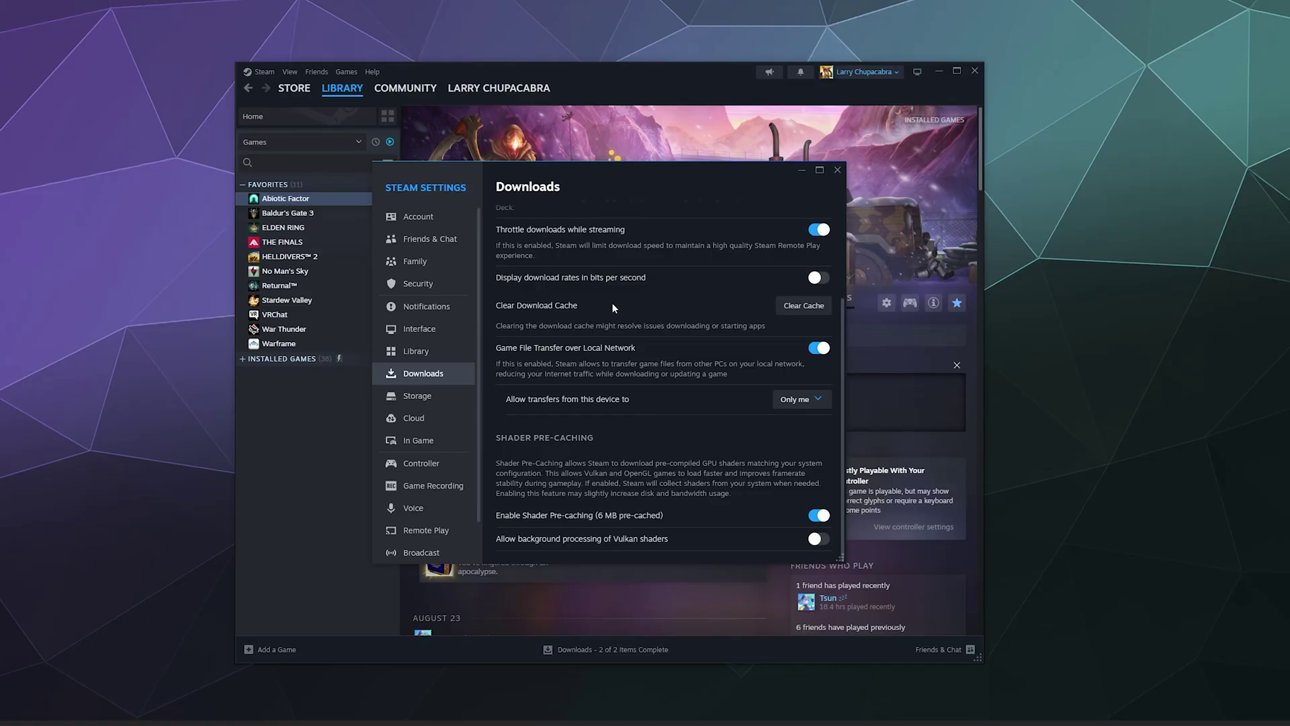
click(803, 306)
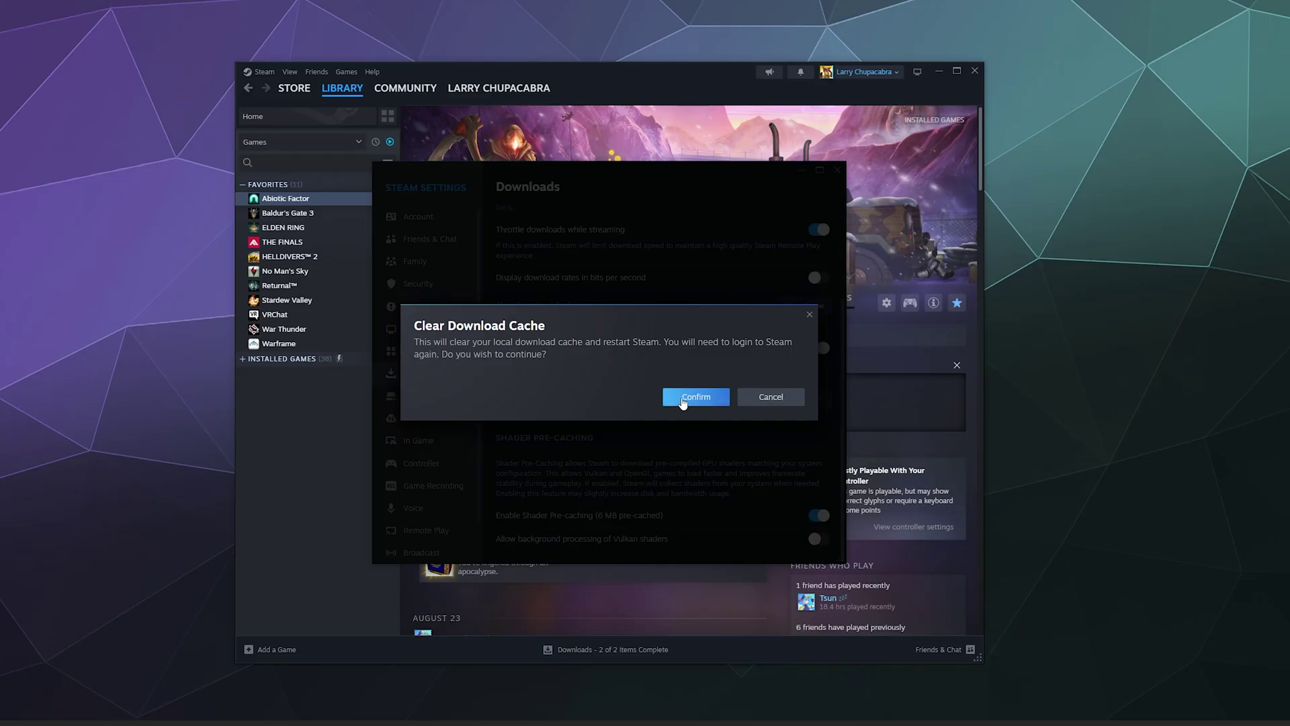
click(681, 398)
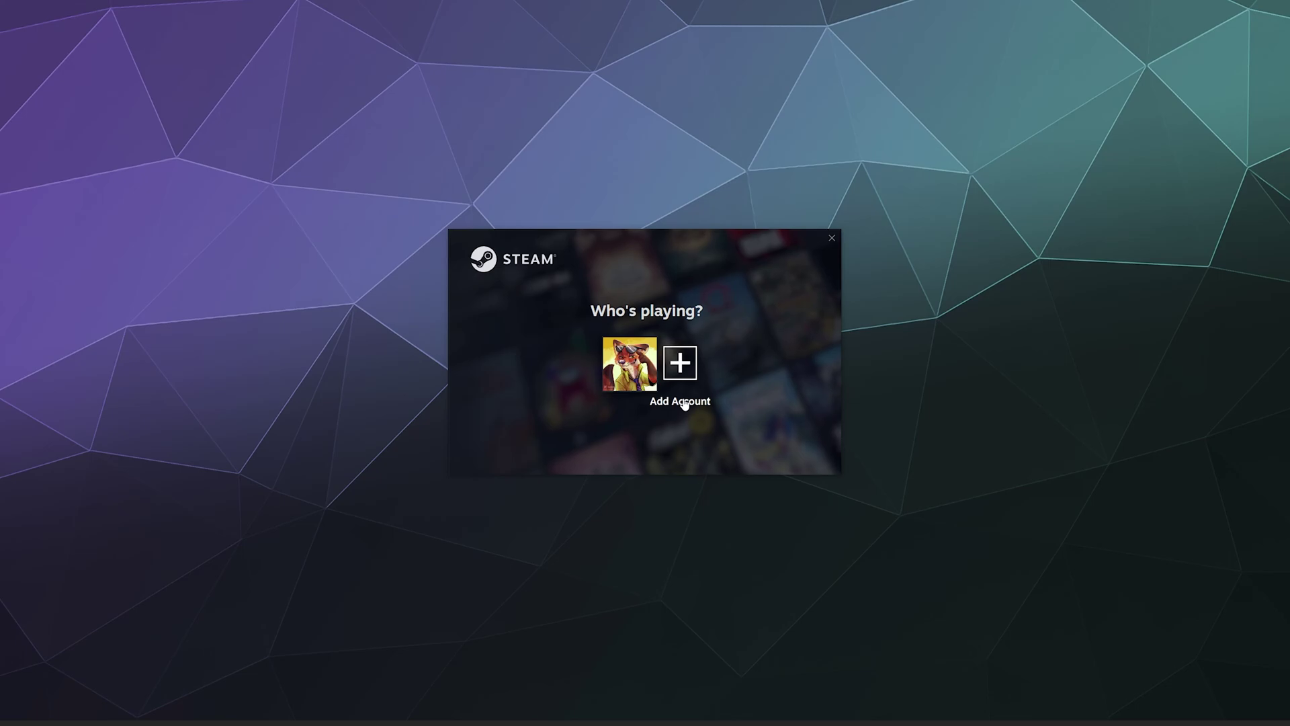
Sign back in with the saved account and open Abiotic Factor's page in the library
click(629, 364)
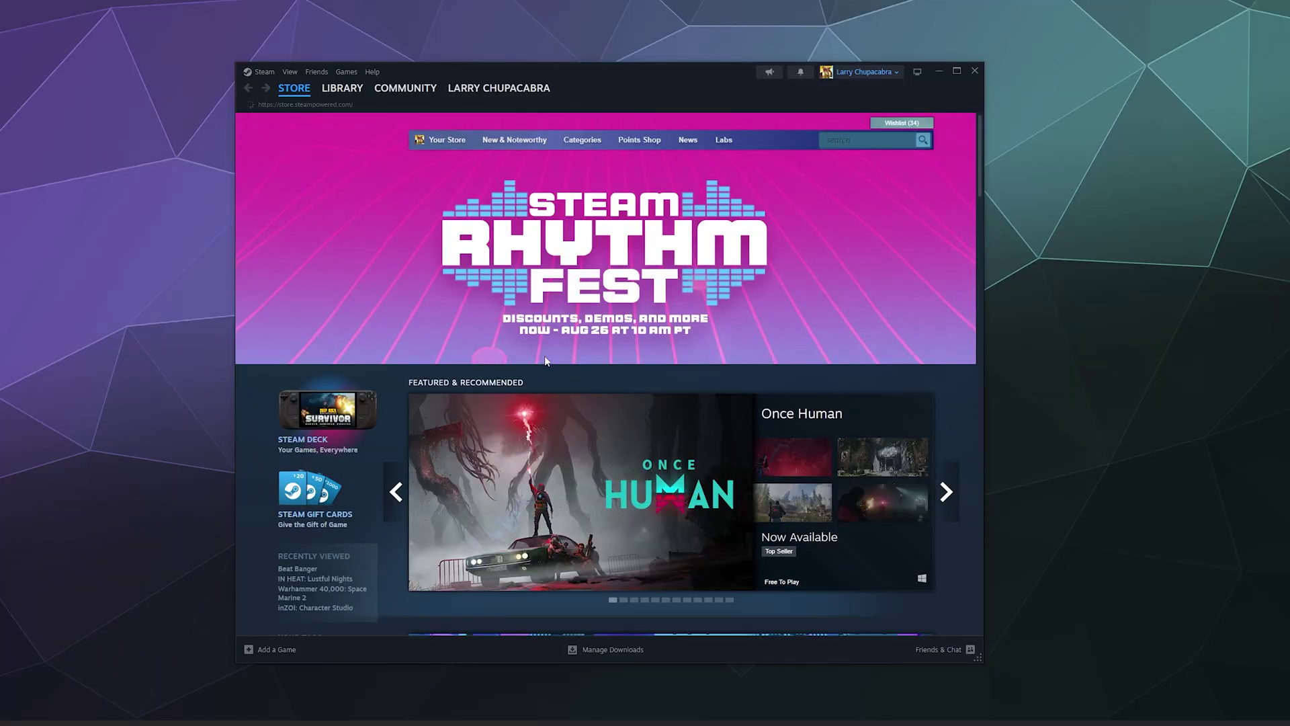
click(342, 88)
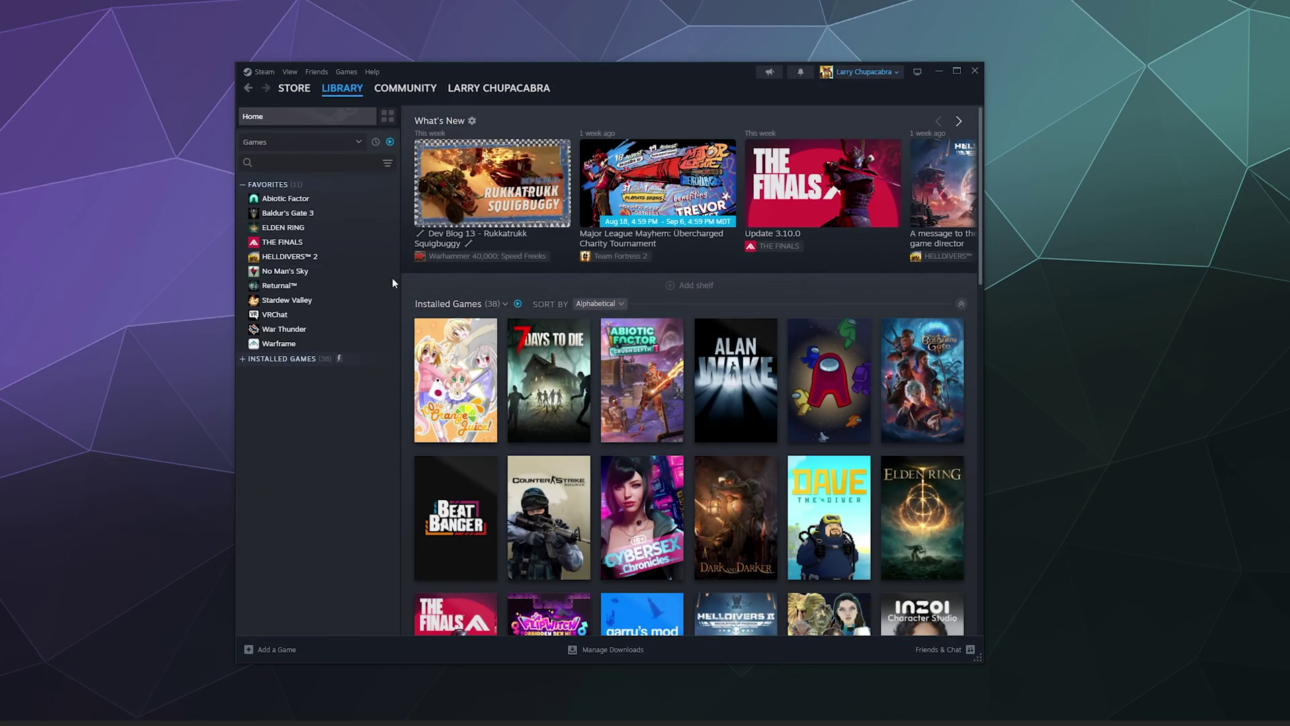
click(316, 185)
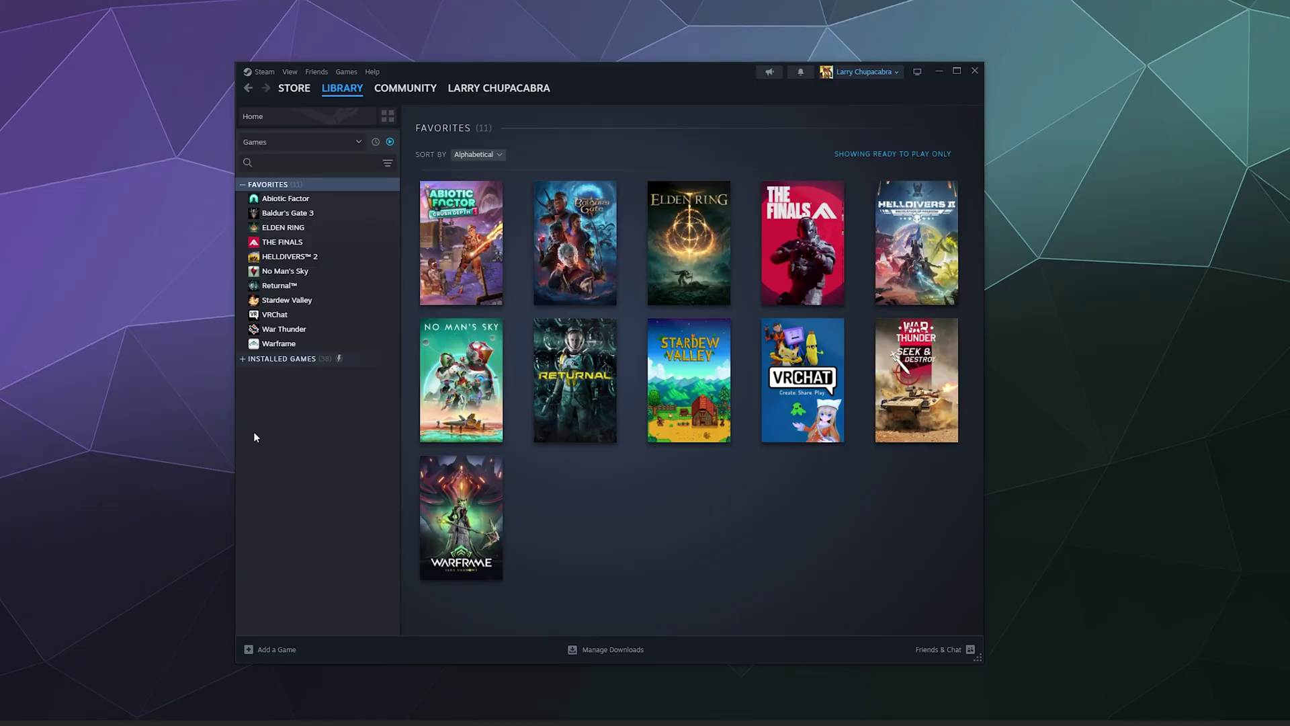
click(339, 211)
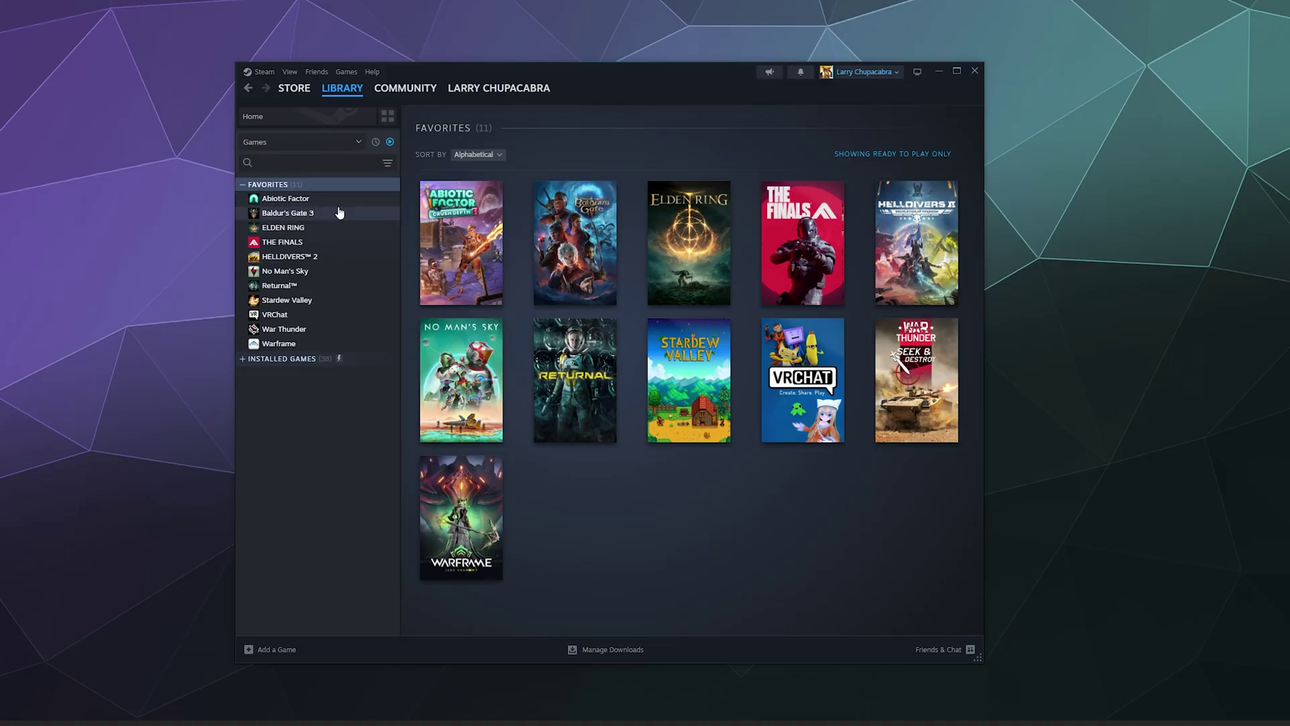
click(338, 202)
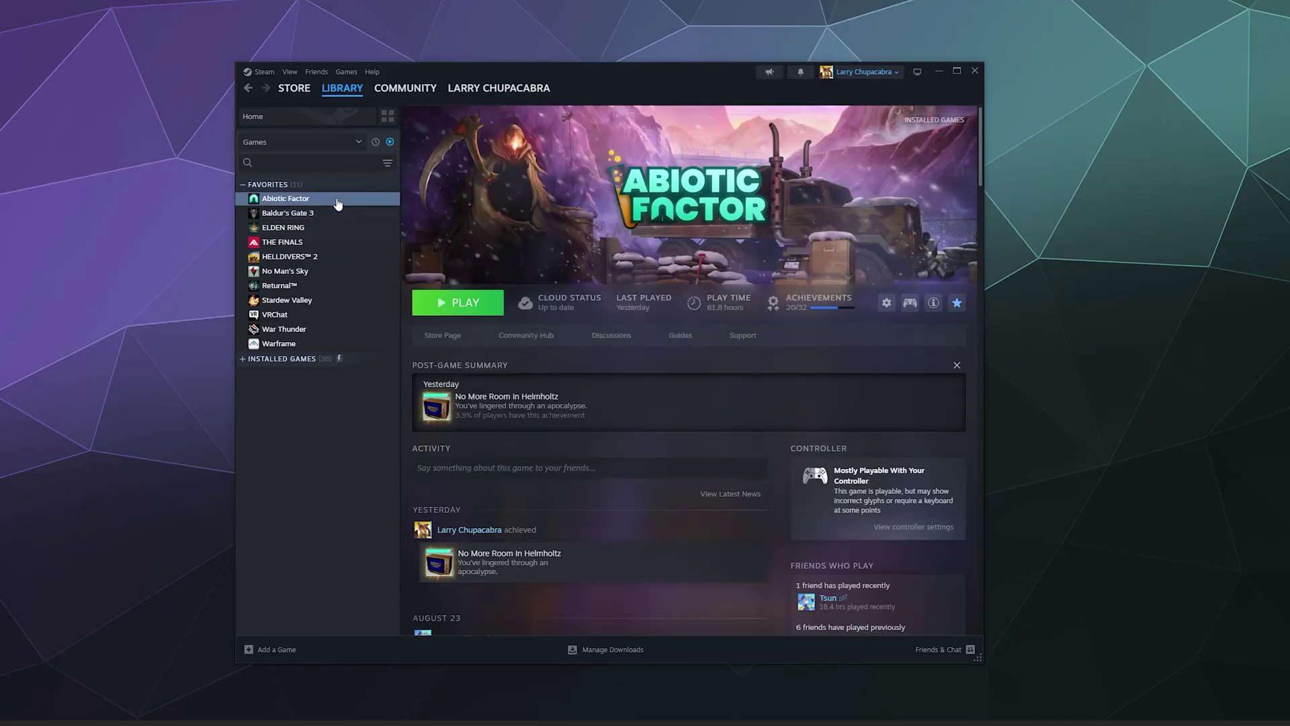
Locate the Uninstall option among Abiotic Factor's management commands, and leave without uninstalling
right_click(338, 201)
mouse_move(415, 294)
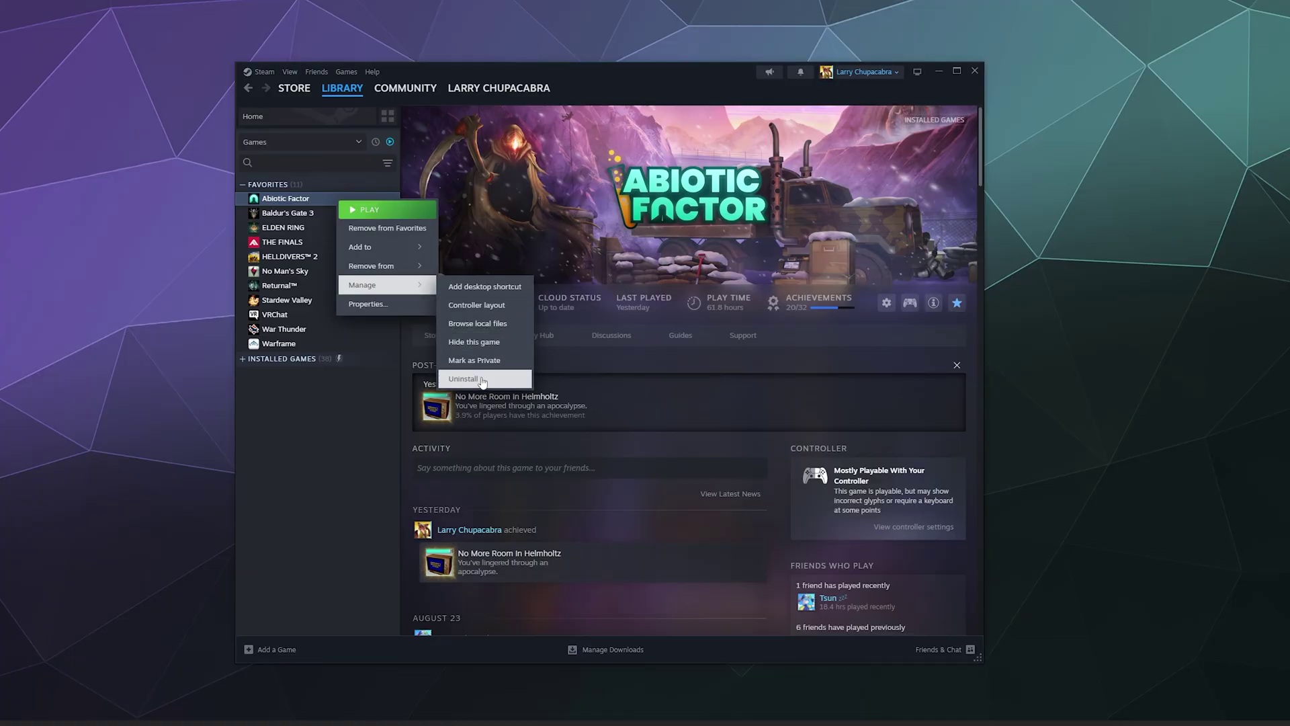
click(366, 470)
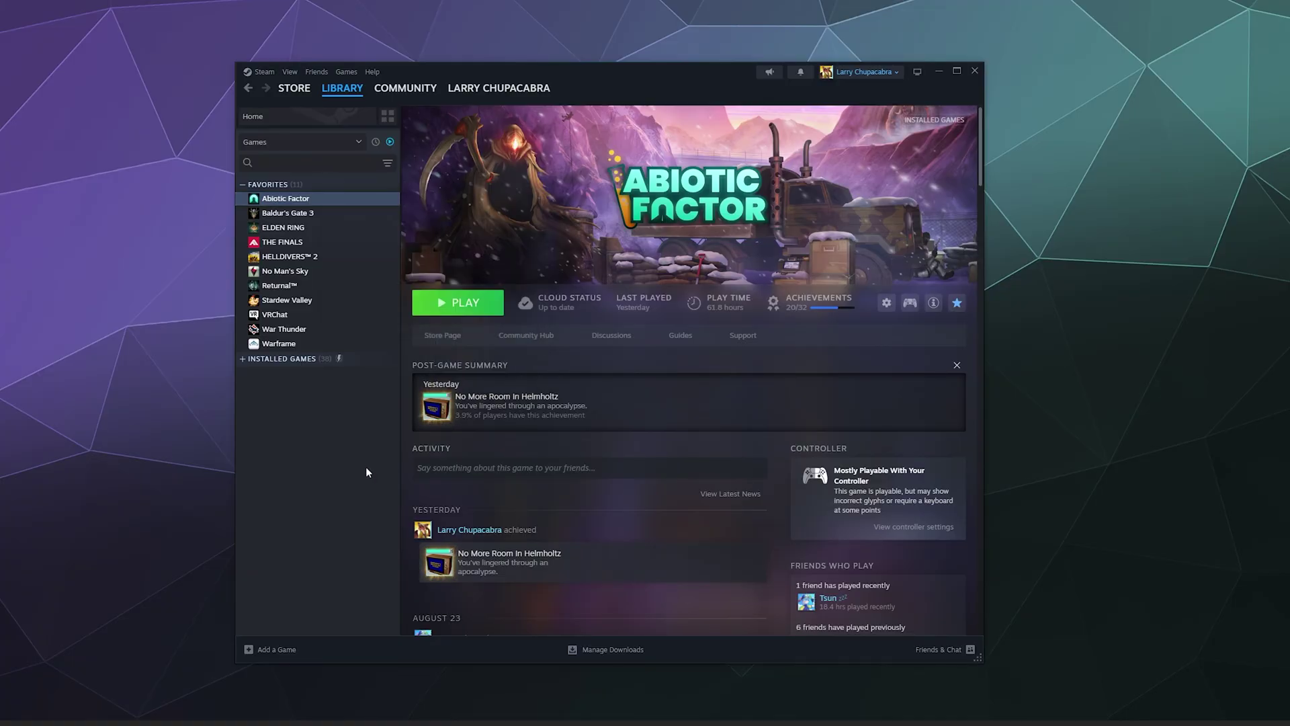